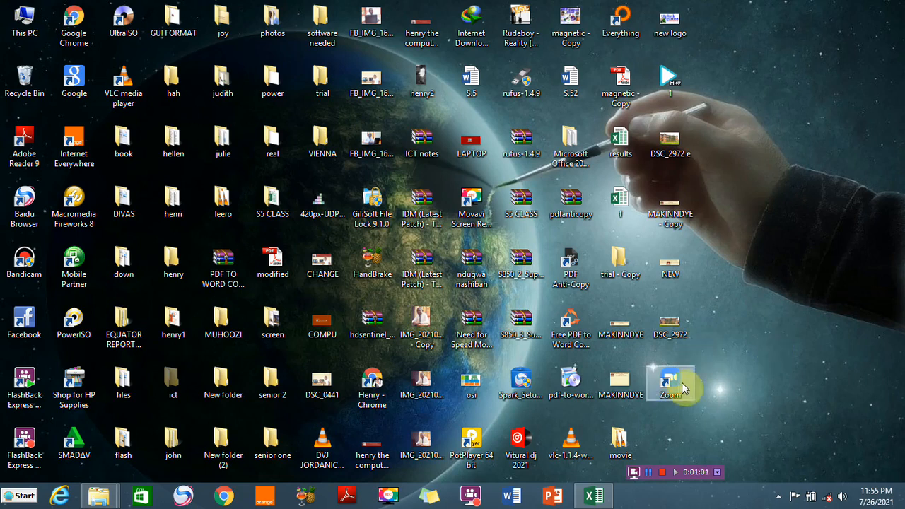
- Switch to the Excel_Pivot_Practice workbook and select the entire sales table on the 2012 Sales sheet, headers included
click(594, 496)
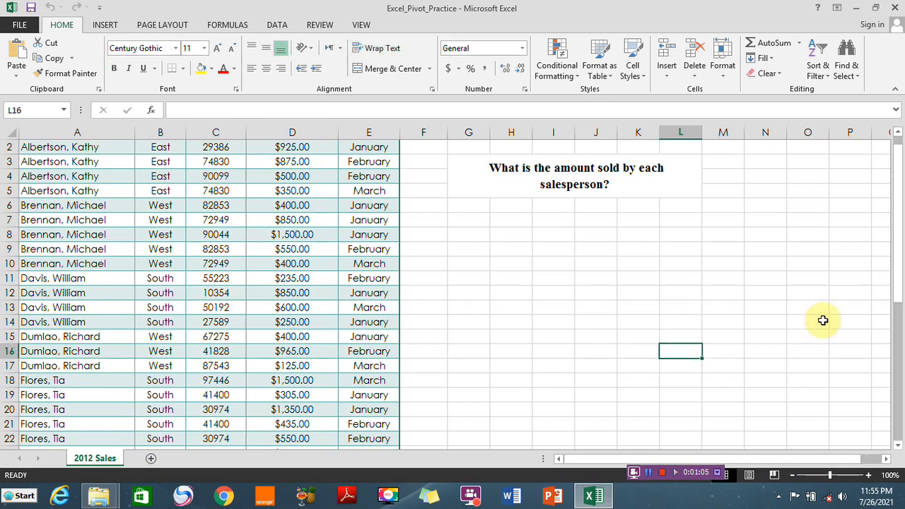
drag(896, 277, 902, 210)
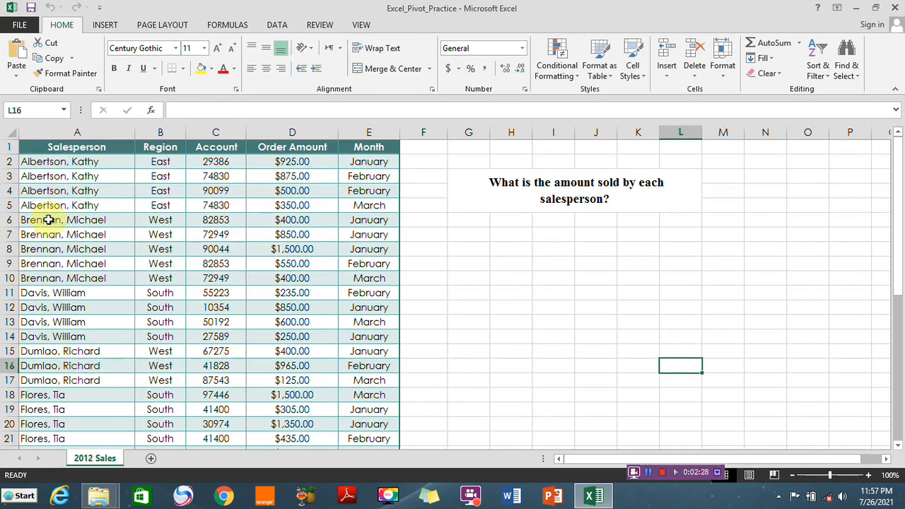
click(39, 147)
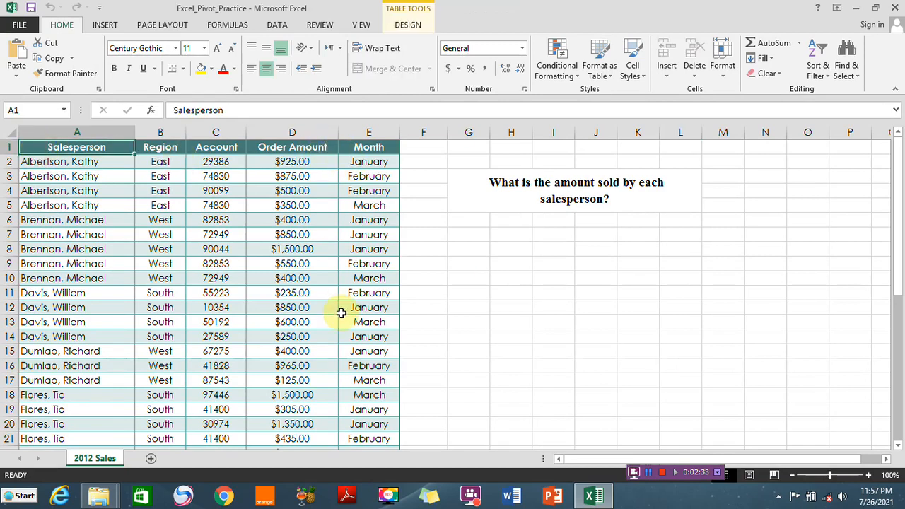
key(ctrl+shift+End)
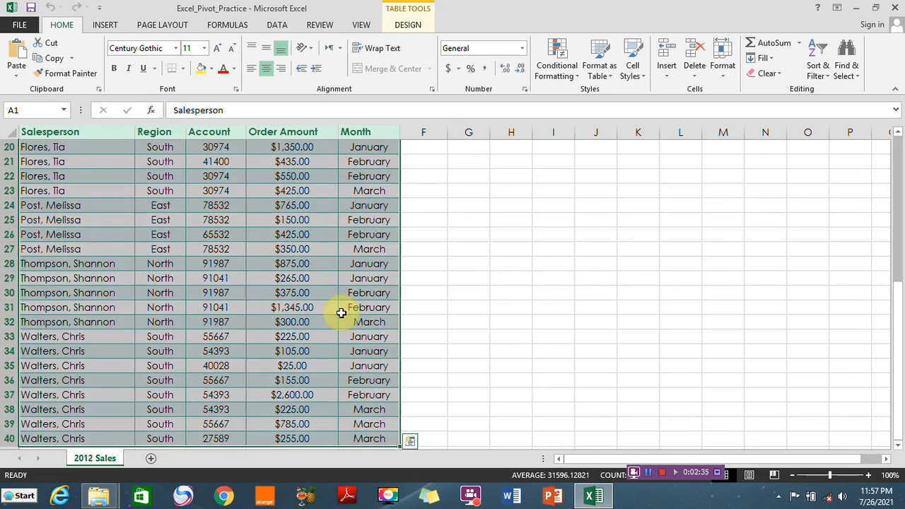
drag(897, 346, 888, 182)
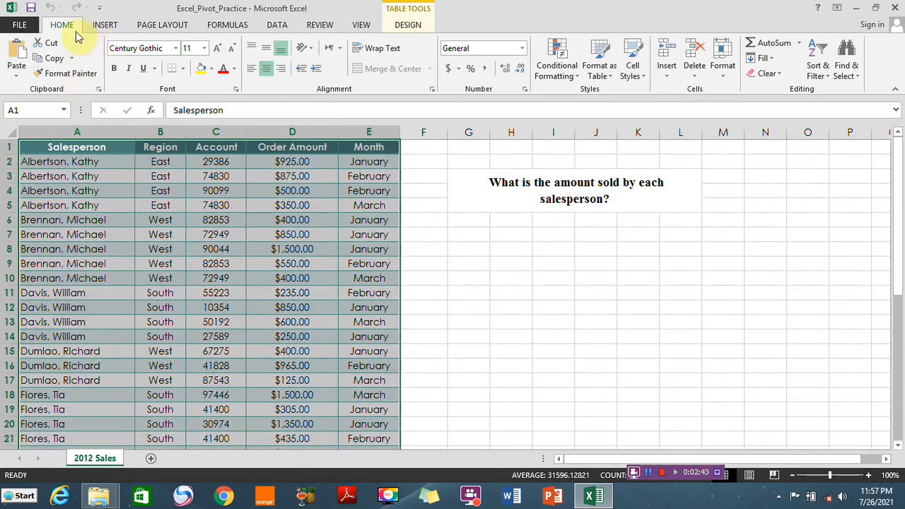
- Create a PivotTable from Table1 on a new worksheet
click(104, 27)
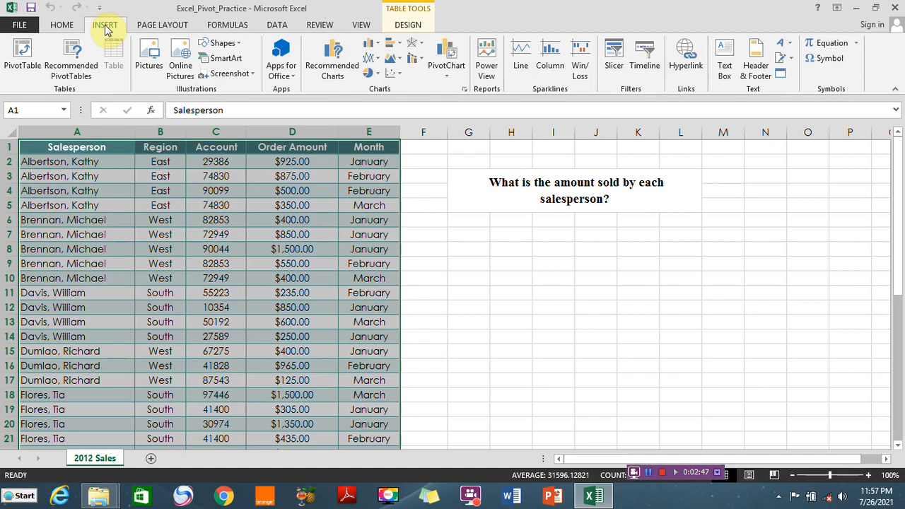
click(21, 57)
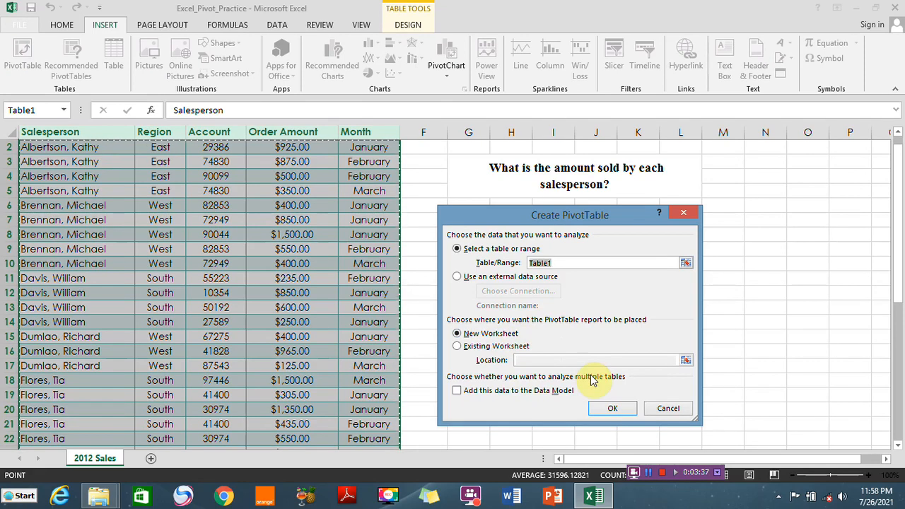
click(615, 408)
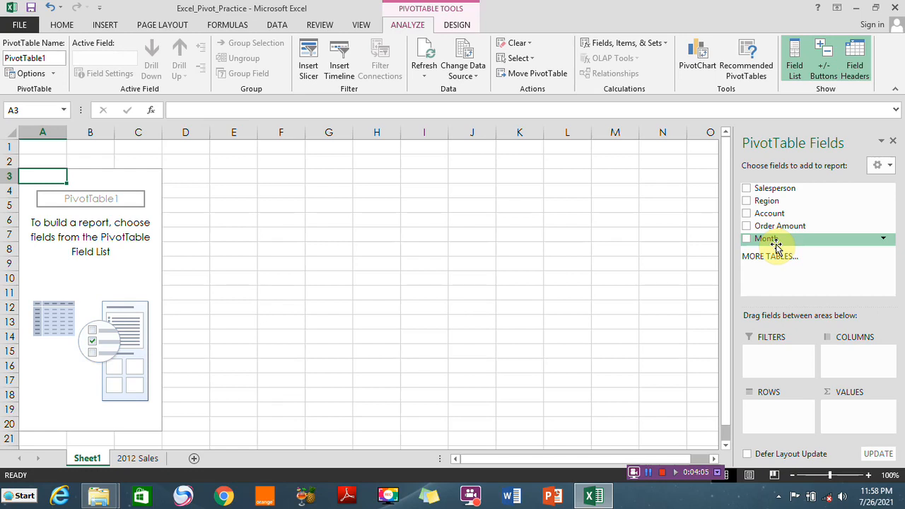
- Add the Salesperson and Order Amount fields to the PivotTable to sum the orders for each salesperson
click(747, 190)
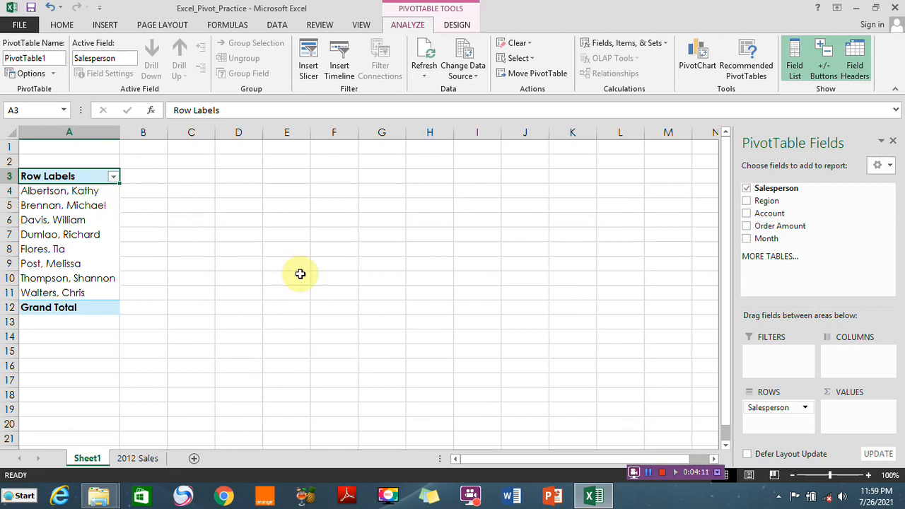
click(747, 227)
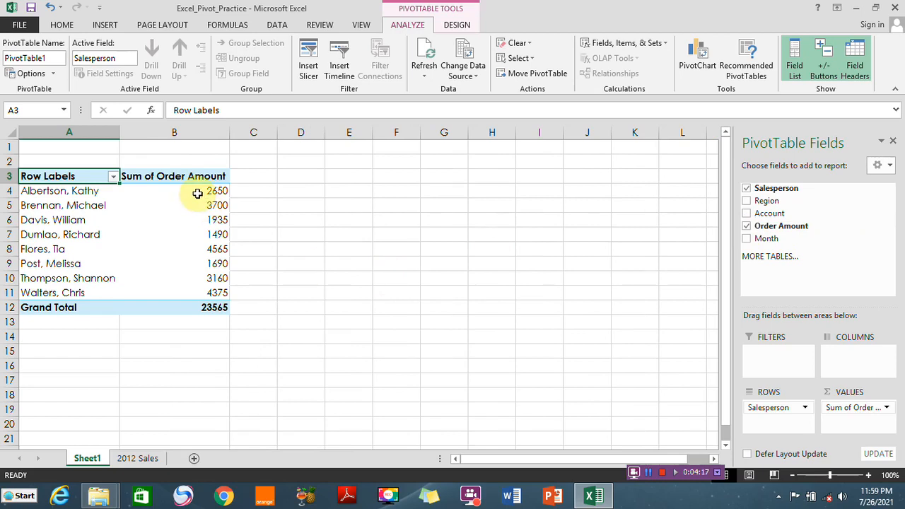
mouse_move(211, 308)
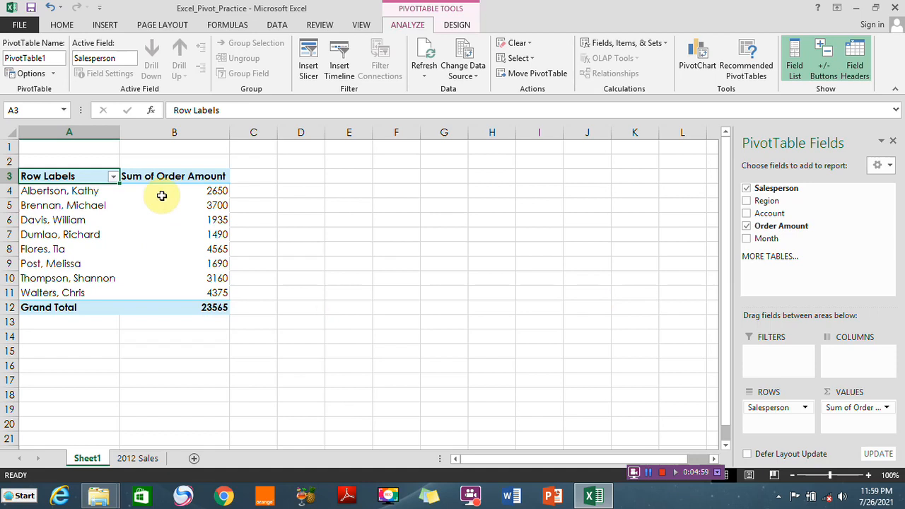
mouse_move(181, 192)
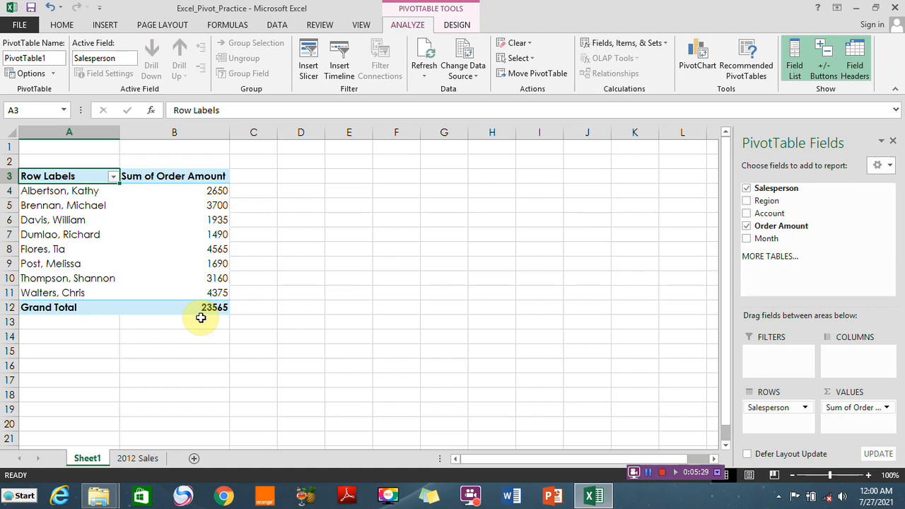
click(61, 25)
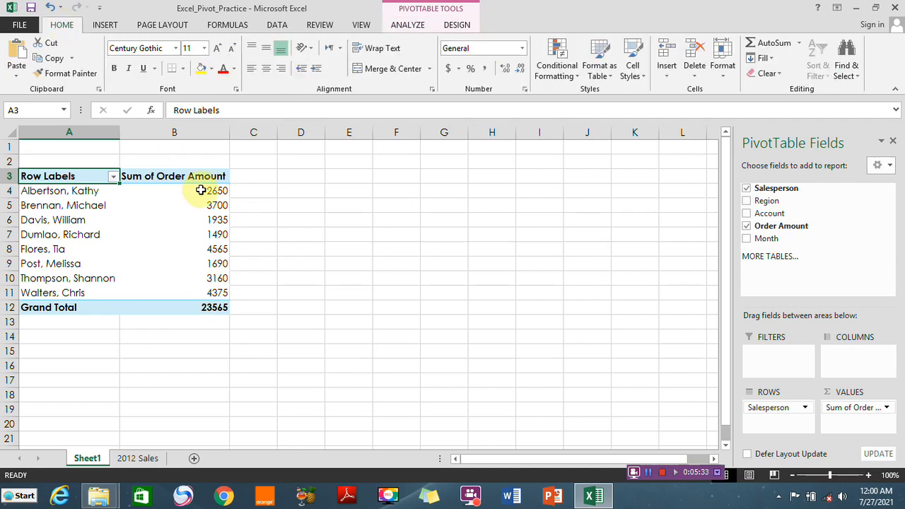
drag(201, 190, 202, 288)
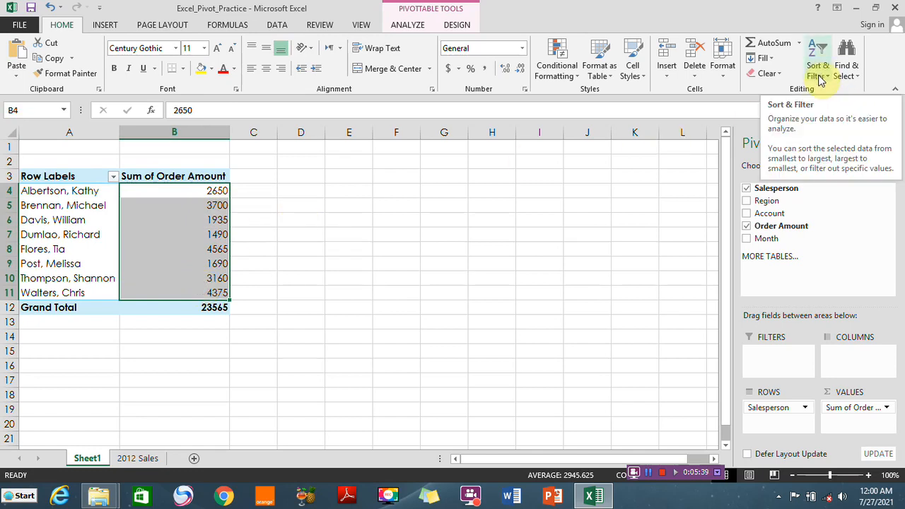
click(418, 197)
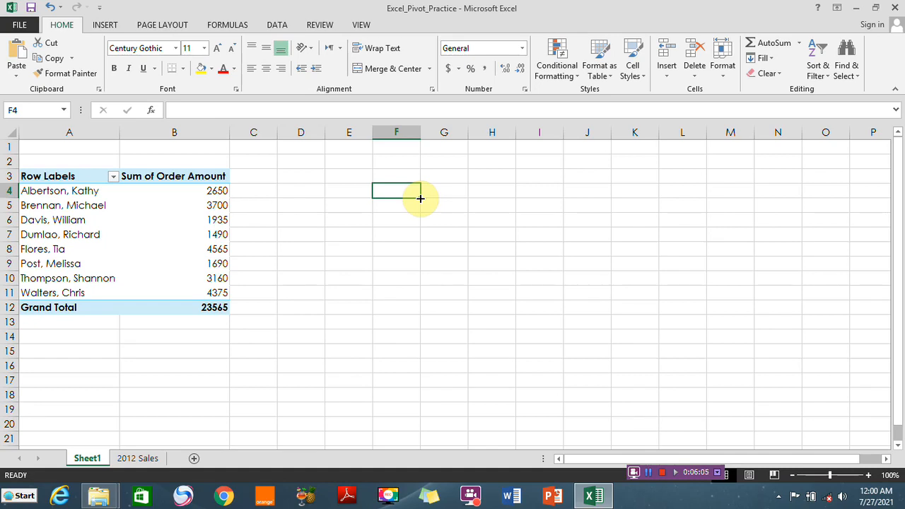
click(138, 459)
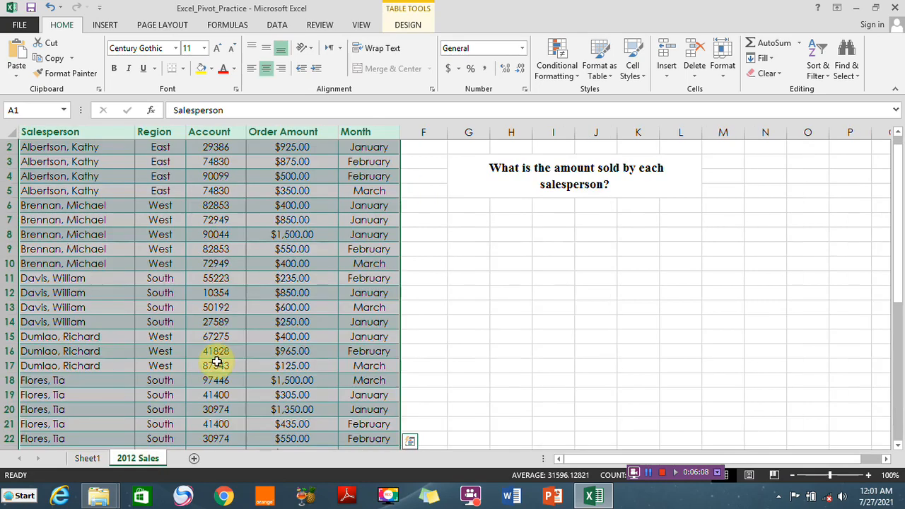
click(86, 459)
mouse_move(210, 293)
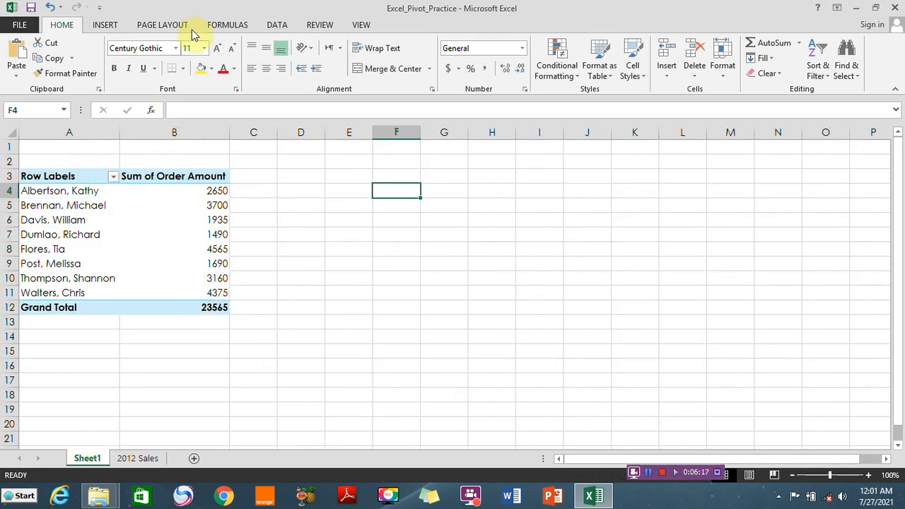
click(106, 25)
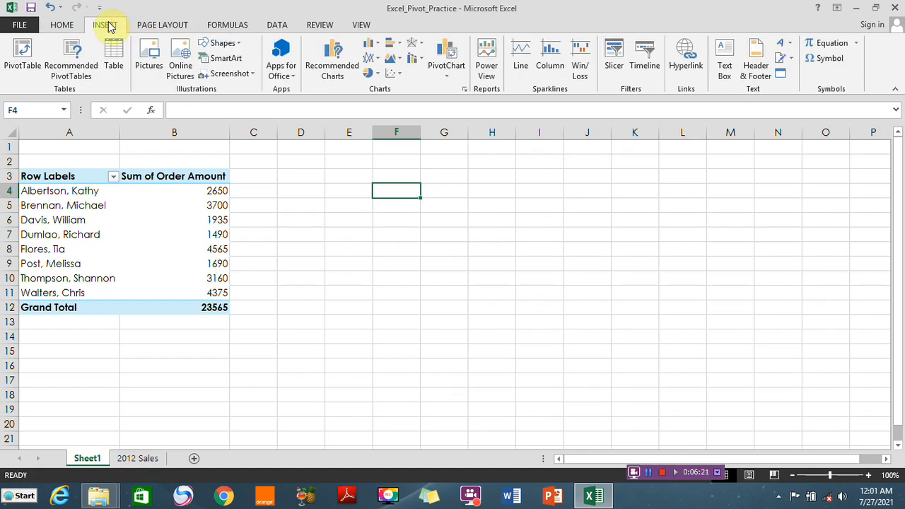
- Replace Salesperson with Month as the row field of the PivotTable
click(93, 179)
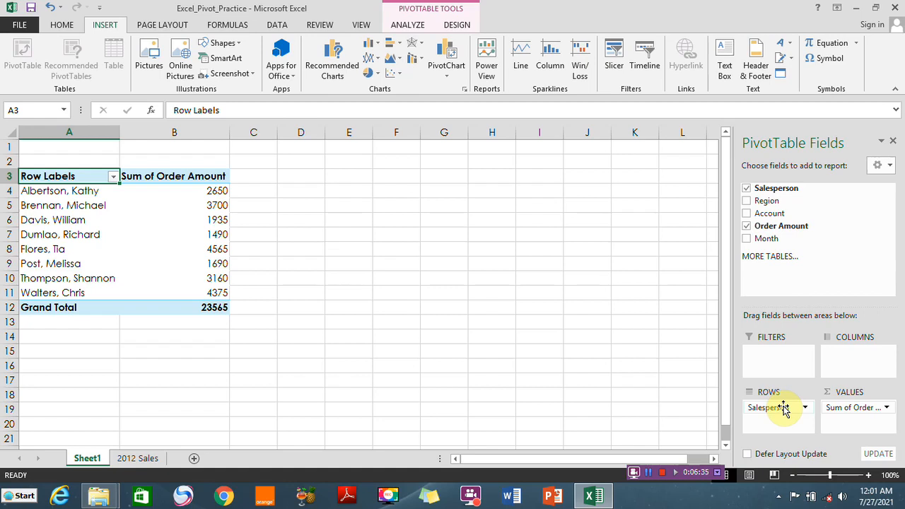
drag(783, 408, 595, 365)
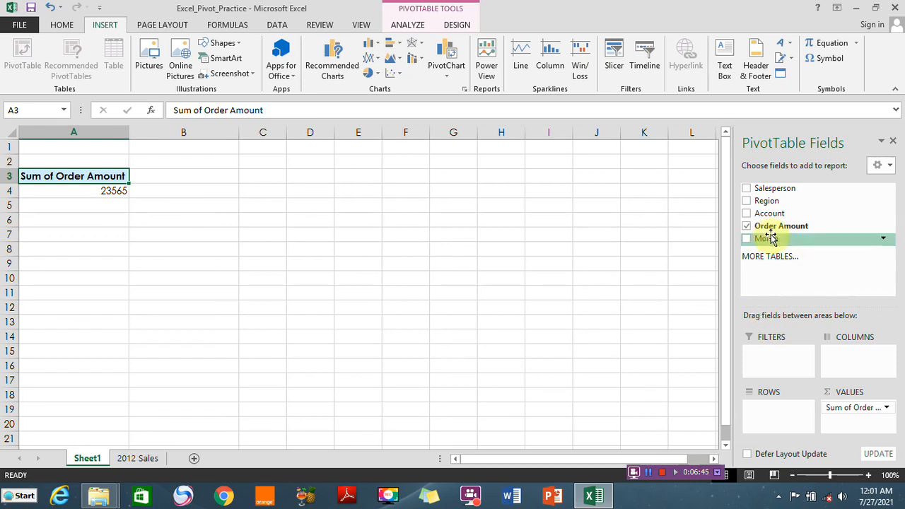
drag(768, 237, 763, 414)
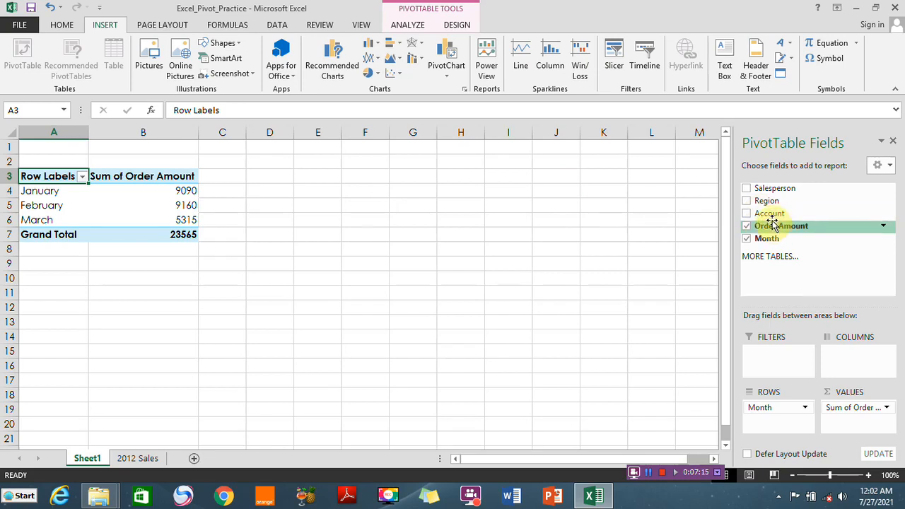
- Add Region as the PivotTable's column field and Salesperson as its report filter
drag(756, 201, 848, 361)
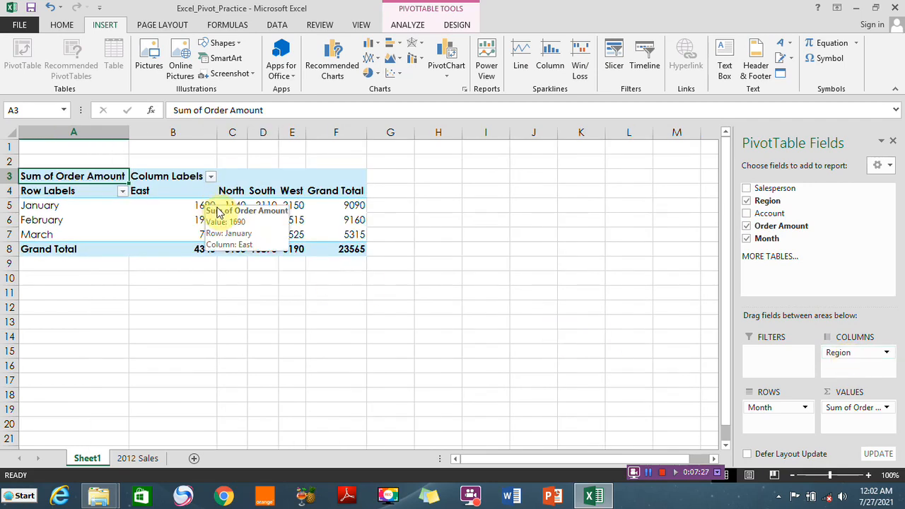
mouse_move(225, 239)
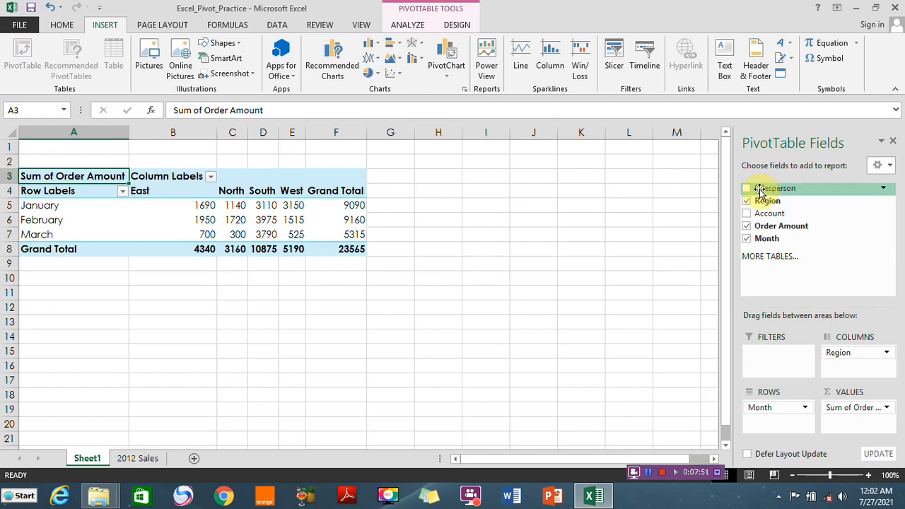
drag(758, 189, 773, 364)
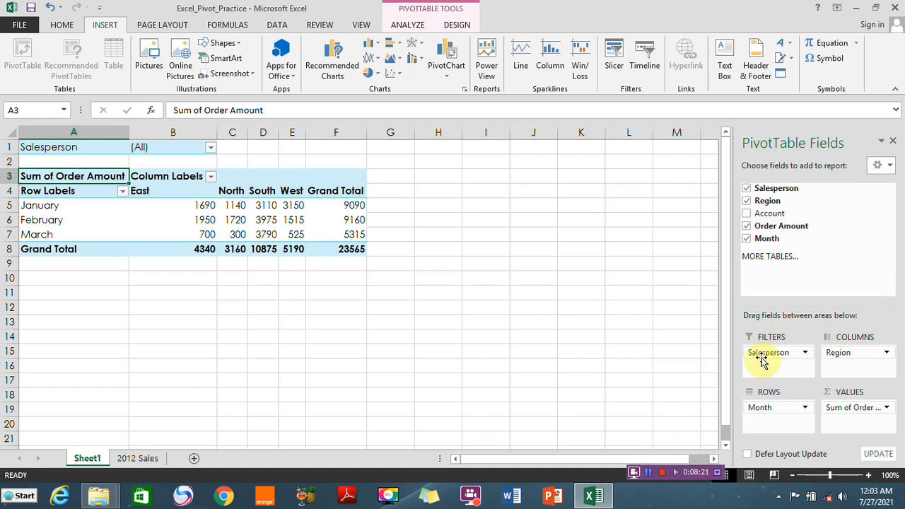
- Enable selecting multiple items in the Salesperson report filter and apply it with all salespeople included
click(210, 149)
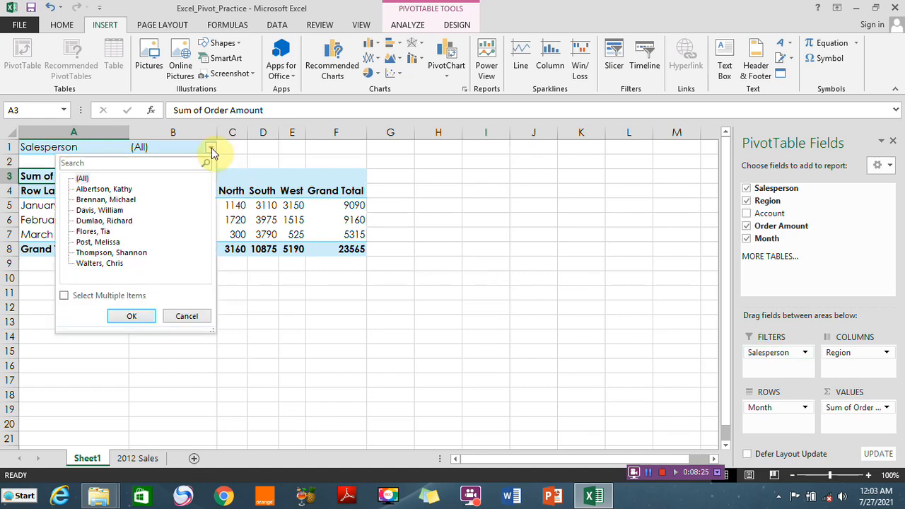
click(64, 297)
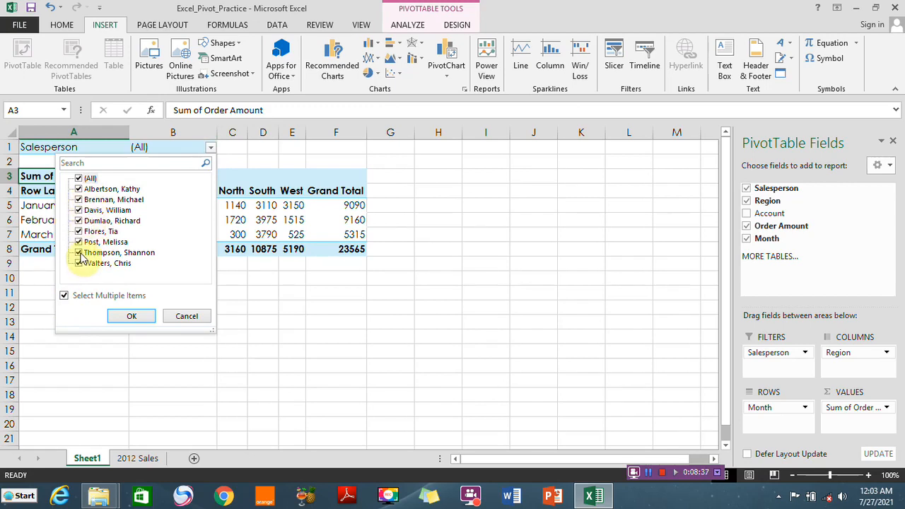
click(79, 222)
click(78, 231)
click(63, 296)
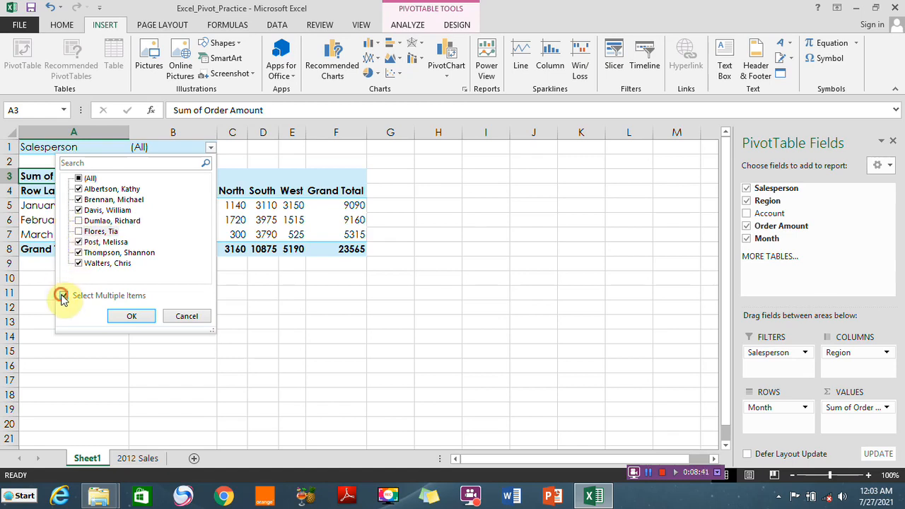
click(63, 297)
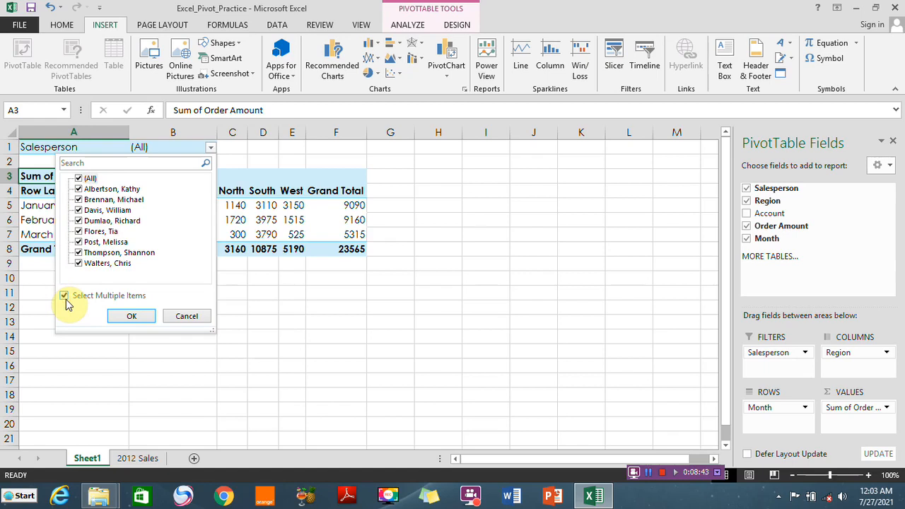
click(131, 316)
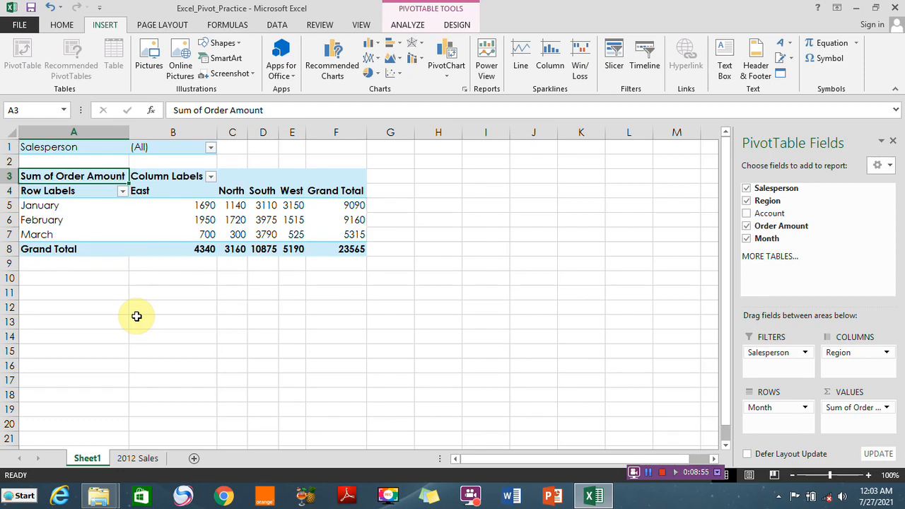
click(72, 282)
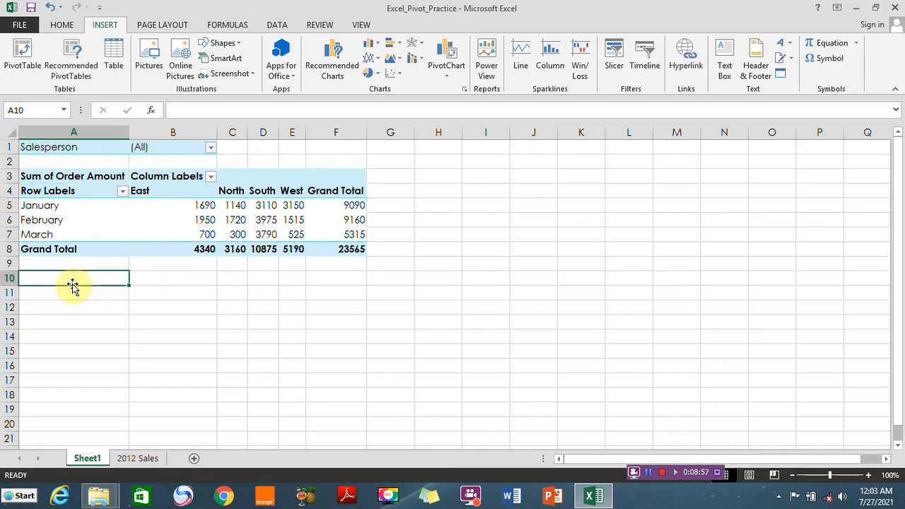
click(76, 150)
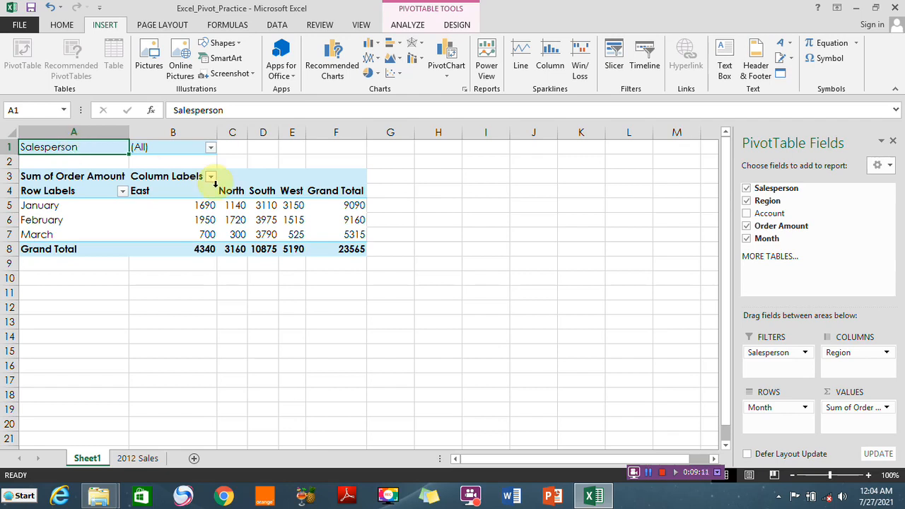
click(176, 189)
drag(217, 204, 253, 212)
- Insert a 2-D clustered column PivotChart from the PivotTable range A3:F8
drag(40, 176, 340, 246)
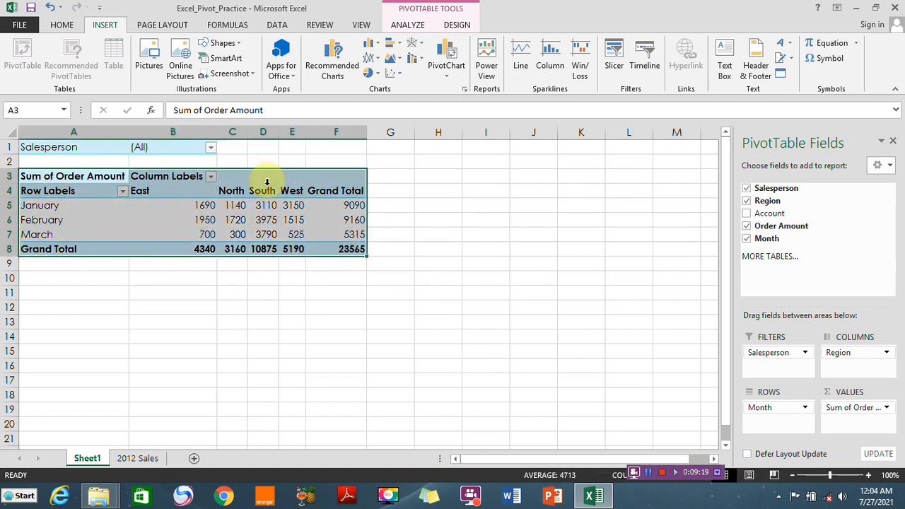
click(377, 48)
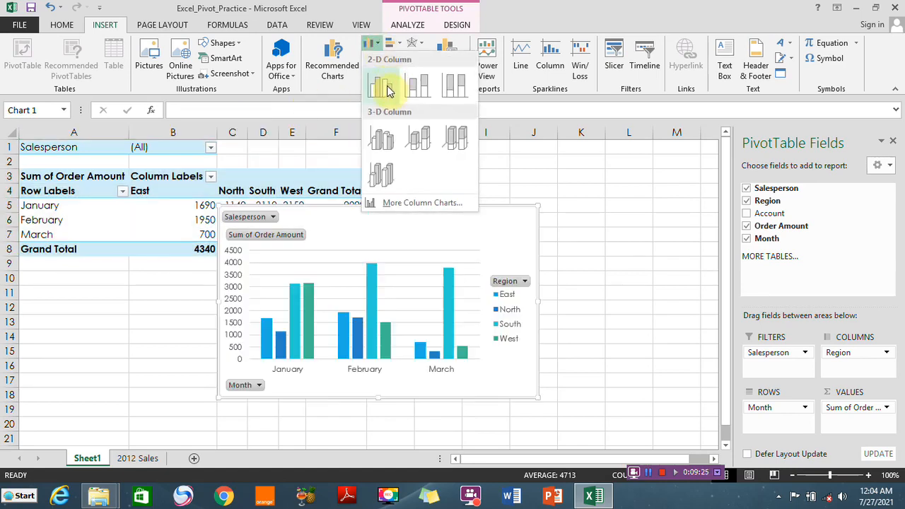
click(385, 90)
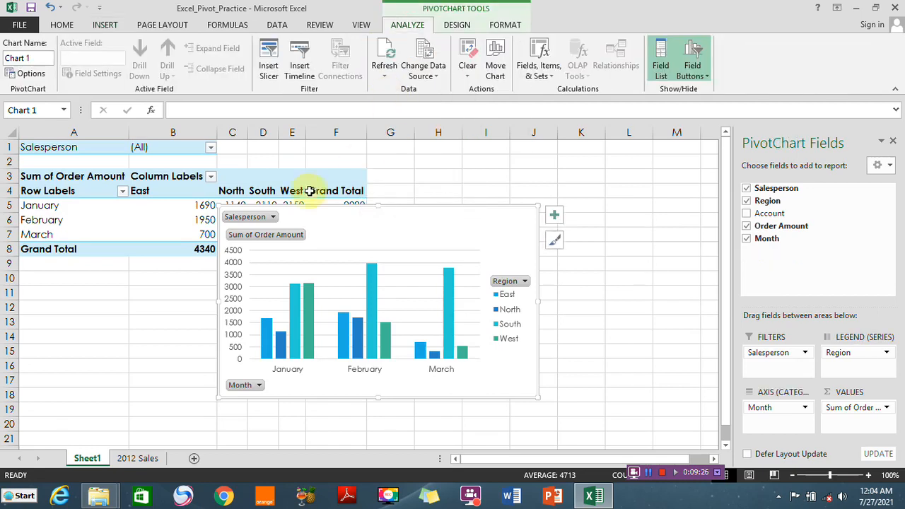
- Resize the PivotChart and place it just below the PivotTable so that it no longer covers the data
mouse_move(414, 206)
mouse_down()
mouse_move(442, 236)
mouse_move(539, 254)
mouse_move(555, 226)
mouse_move(491, 230)
mouse_up()
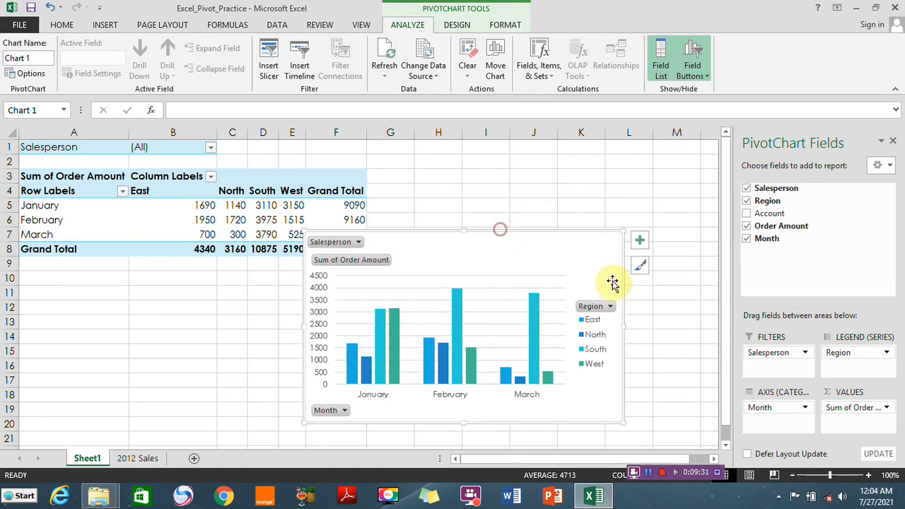
drag(624, 325, 538, 324)
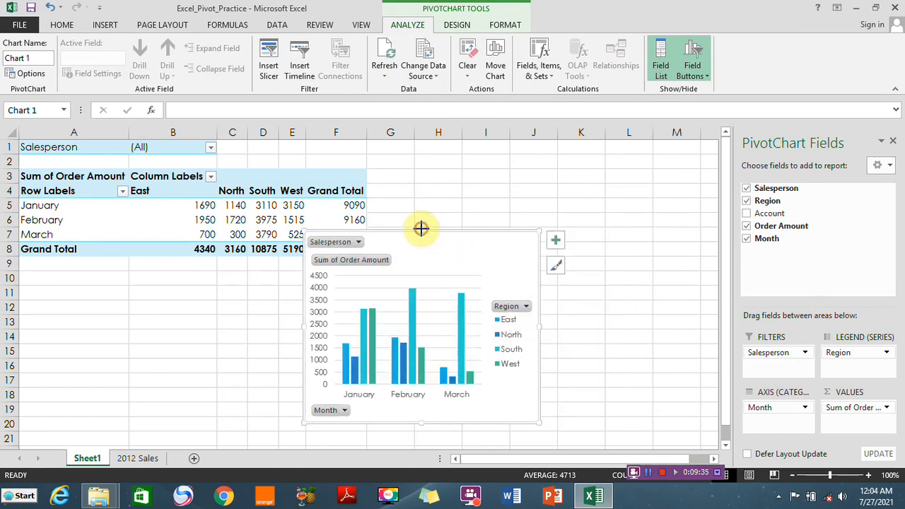
drag(429, 271, 429, 272)
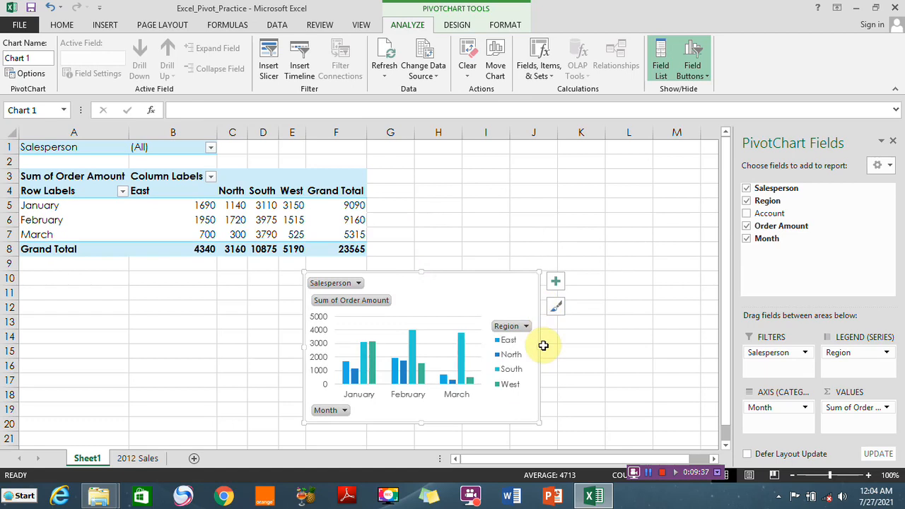
drag(539, 344, 601, 355)
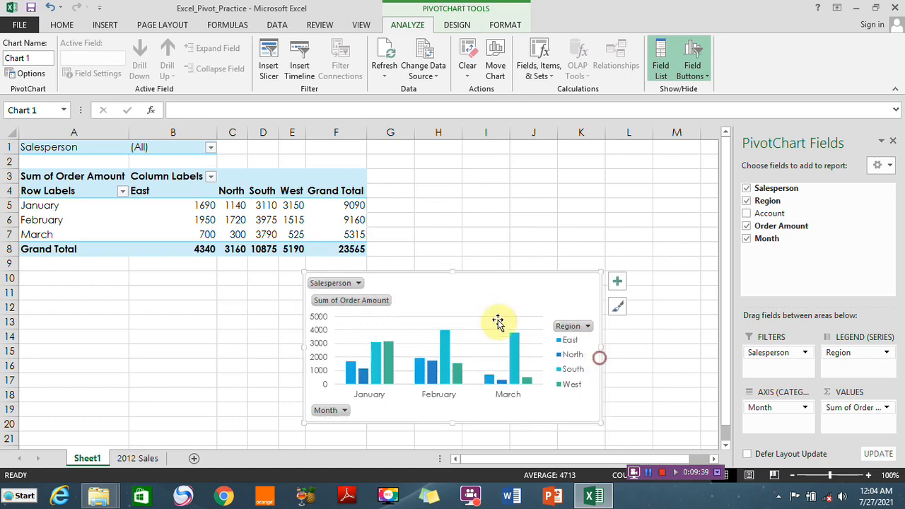
drag(465, 269, 398, 266)
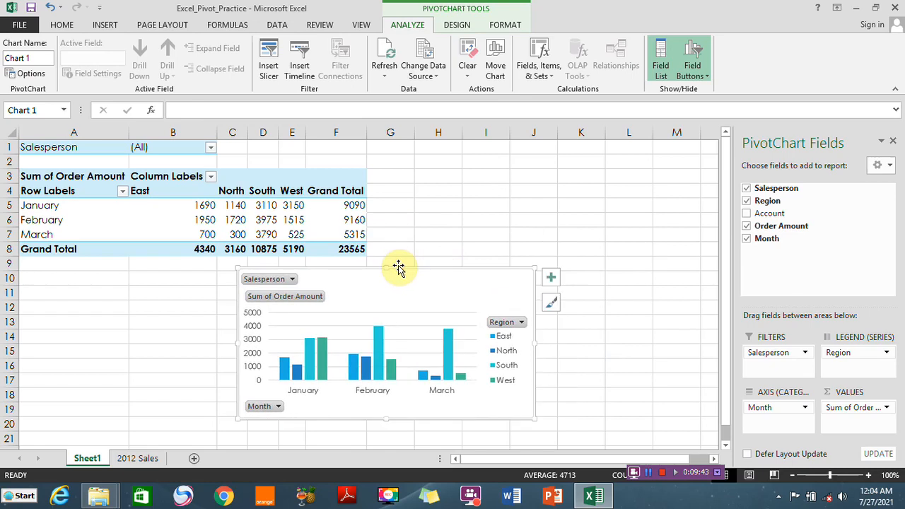